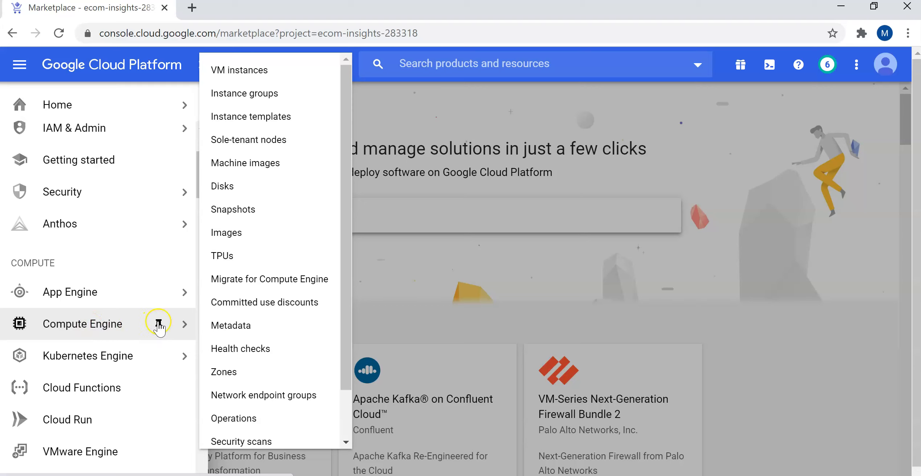
- Start creating a new VM instance in Compute Engine and name it instance-test-1
{"action": "left_click", "coordinate": [236, 68]}
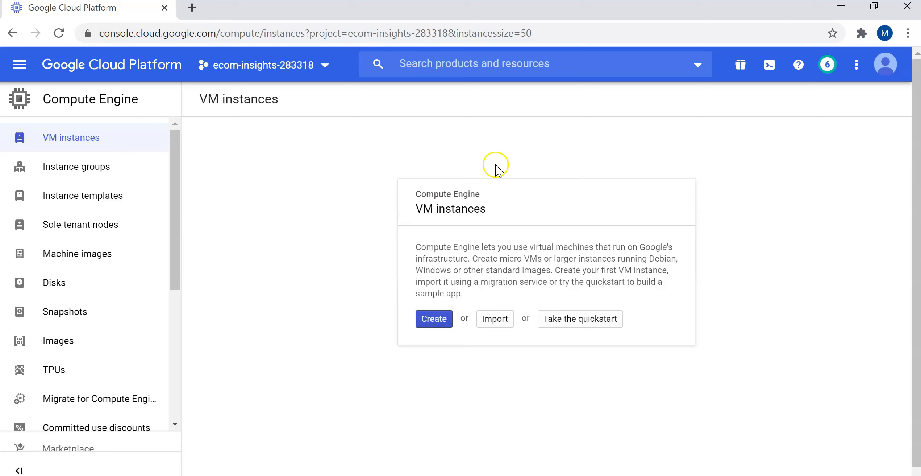
{"action": "left_click", "coordinate": [434, 319]}
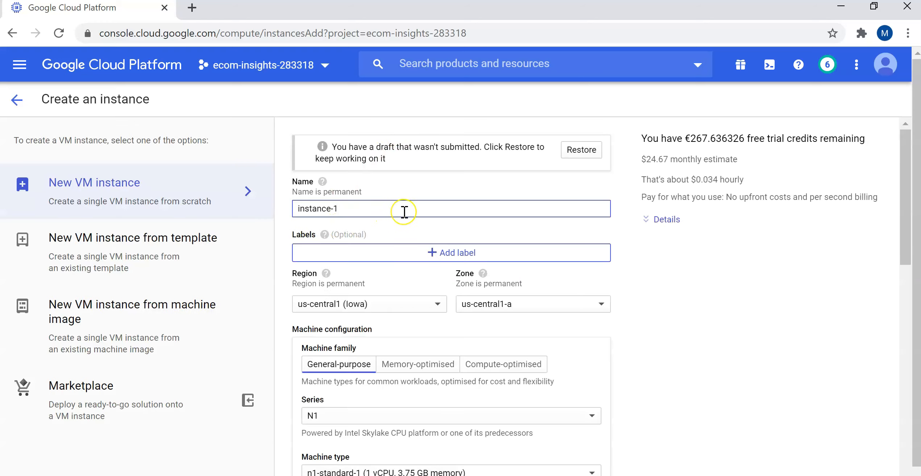
{"action": "key", "text": "BackSpace"}
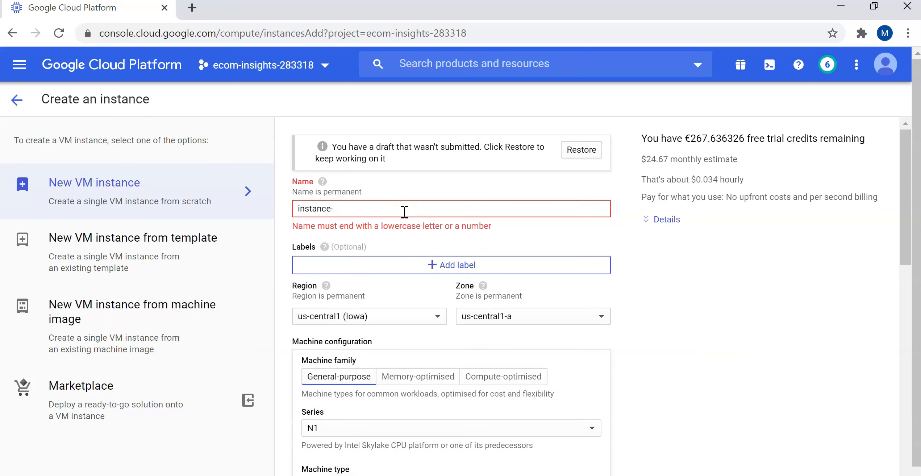
{"action": "type", "text": "test-1"}
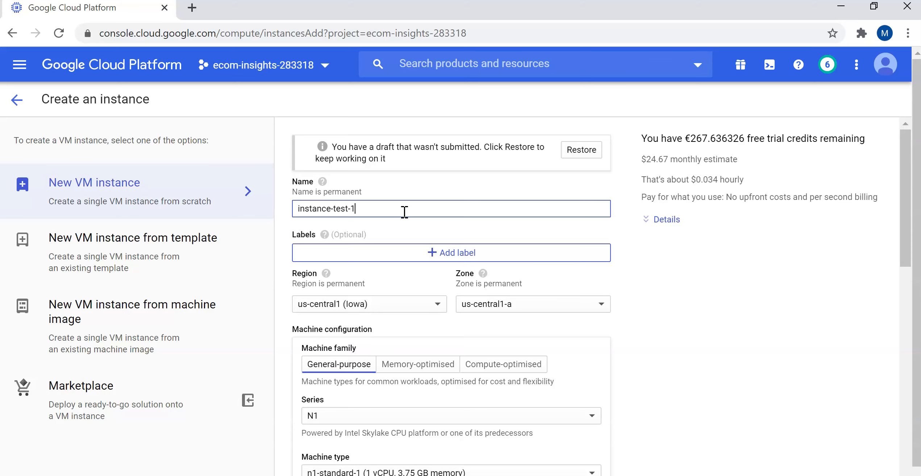
- Set the instance's region to europe-west1 (Belgium) and its zone to europe-west1-b
{"action": "scroll", "coordinate": [453, 224], "scroll_direction": "down", "scroll_amount": 2}
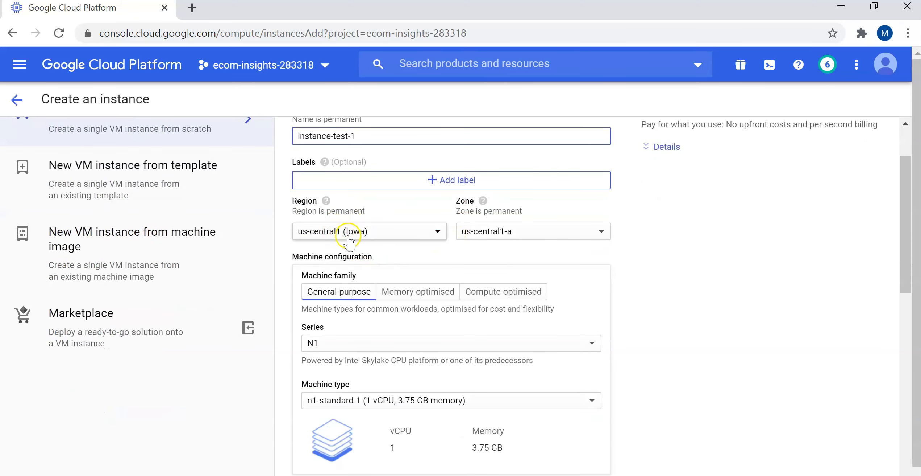
{"action": "left_click", "coordinate": [381, 234]}
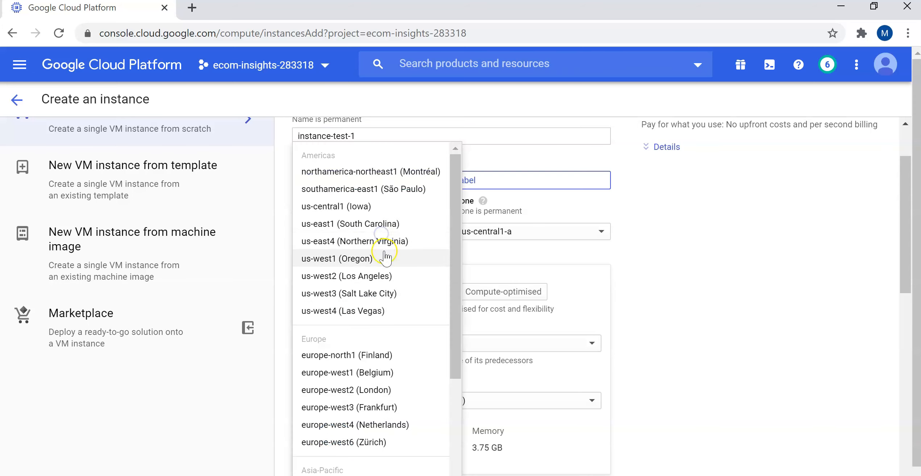
{"action": "left_click", "coordinate": [359, 371]}
{"action": "left_click", "coordinate": [513, 232]}
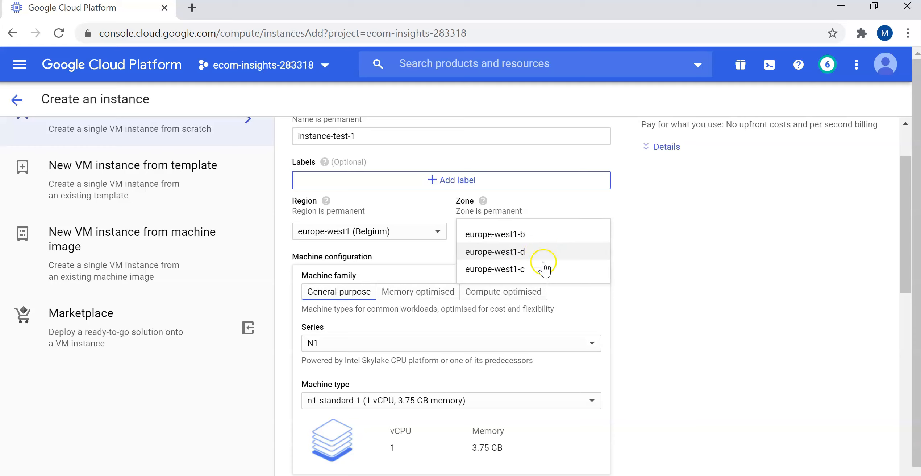
{"action": "left_click", "coordinate": [562, 235]}
{"action": "left_click", "coordinate": [675, 265]}
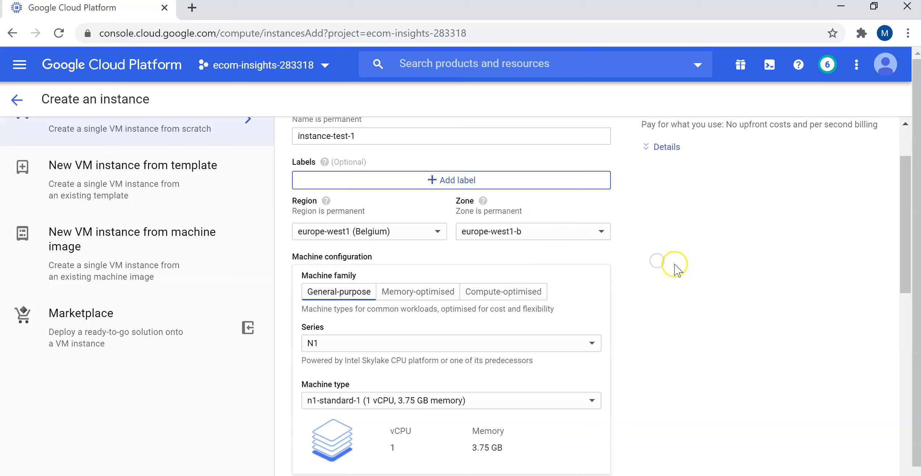
- Create the instance with the default machine configuration, boot disk, API access and firewall settings
{"action": "scroll", "coordinate": [675, 268], "scroll_direction": "down", "scroll_amount": 4}
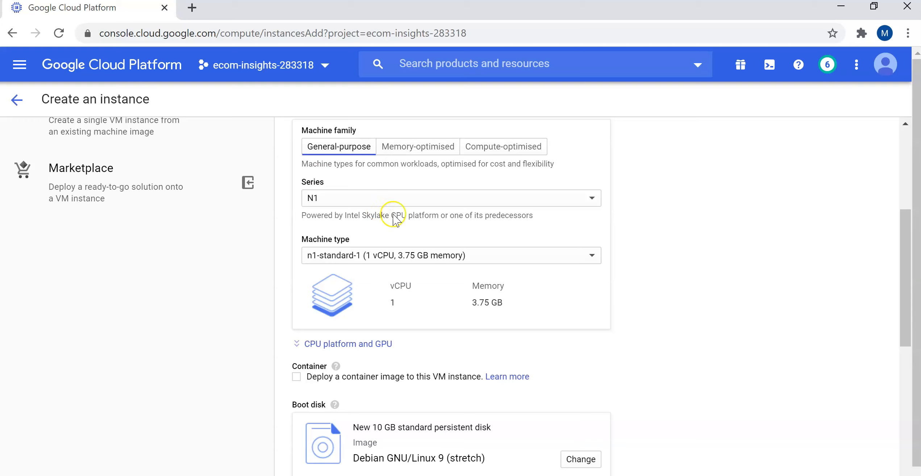
{"action": "scroll", "coordinate": [651, 310], "scroll_direction": "down", "scroll_amount": 1}
{"action": "scroll", "coordinate": [651, 310], "scroll_direction": "down", "scroll_amount": 5}
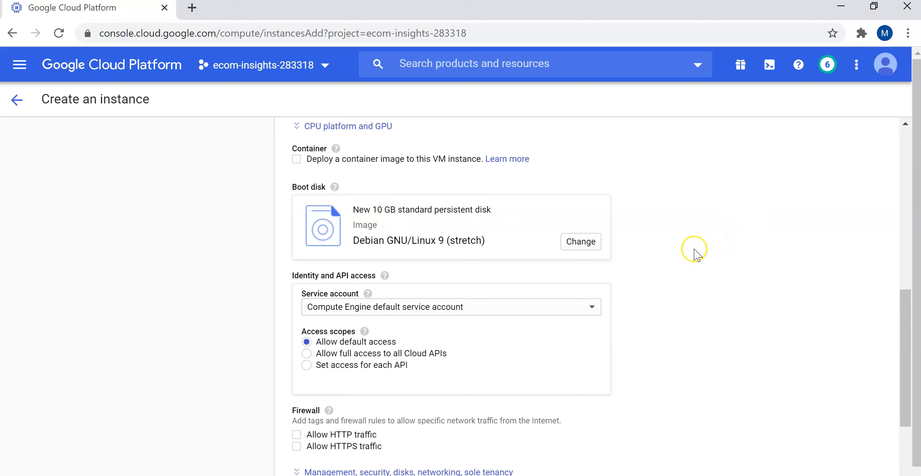
{"action": "scroll", "coordinate": [694, 254], "scroll_direction": "down", "scroll_amount": 4}
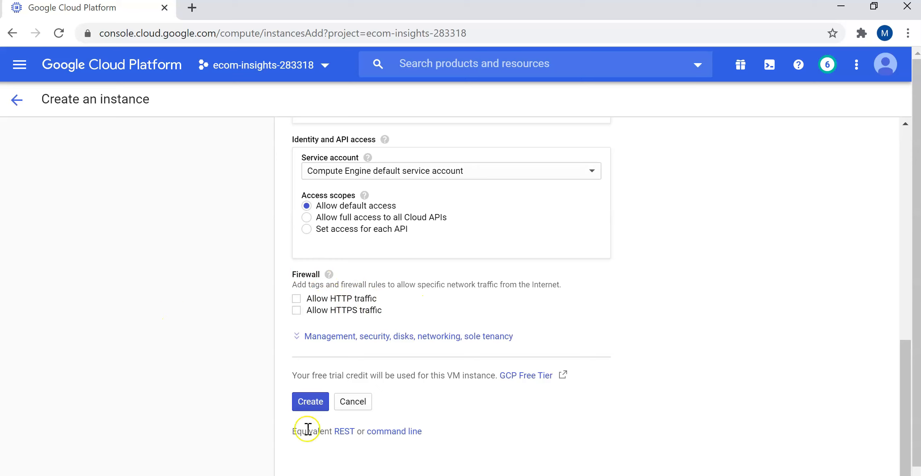
{"action": "left_click", "coordinate": [311, 403]}
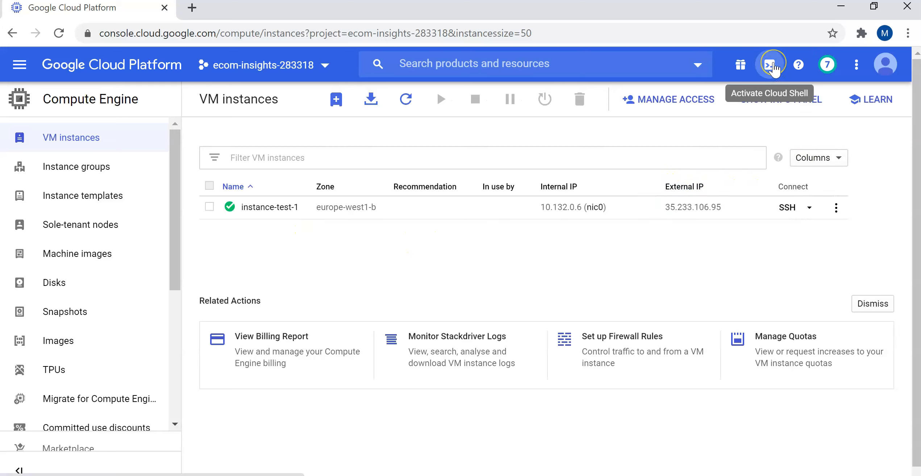
- Activate Cloud Shell and open the details page of instance-test-1 in a separate browser tab
{"action": "left_click", "coordinate": [771, 65]}
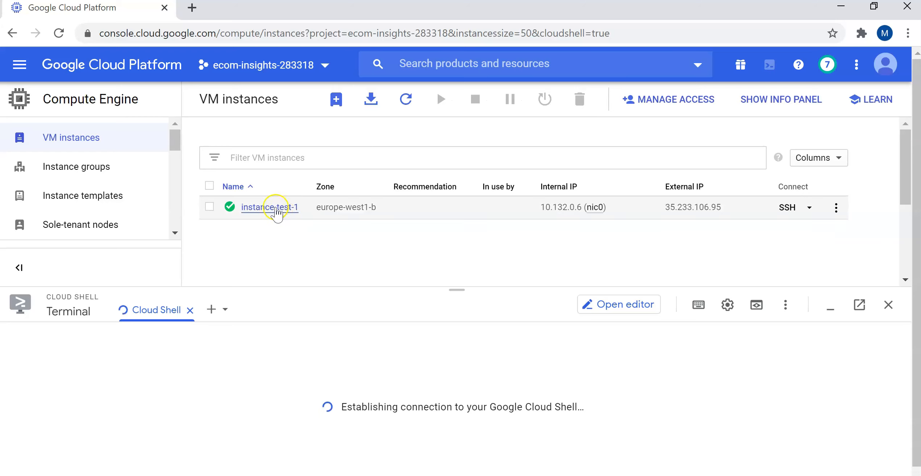
{"action": "right_click", "coordinate": [254, 211]}
{"action": "left_click", "coordinate": [288, 218]}
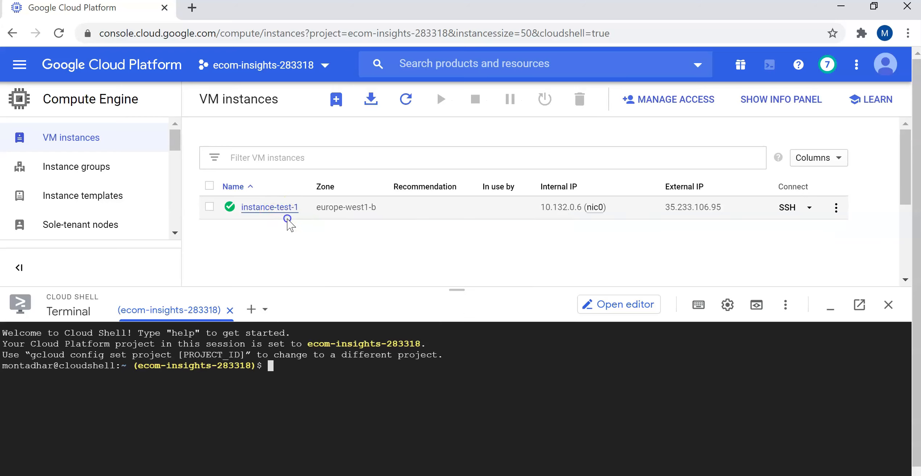
{"action": "key", "text": "ctrl+Tab"}
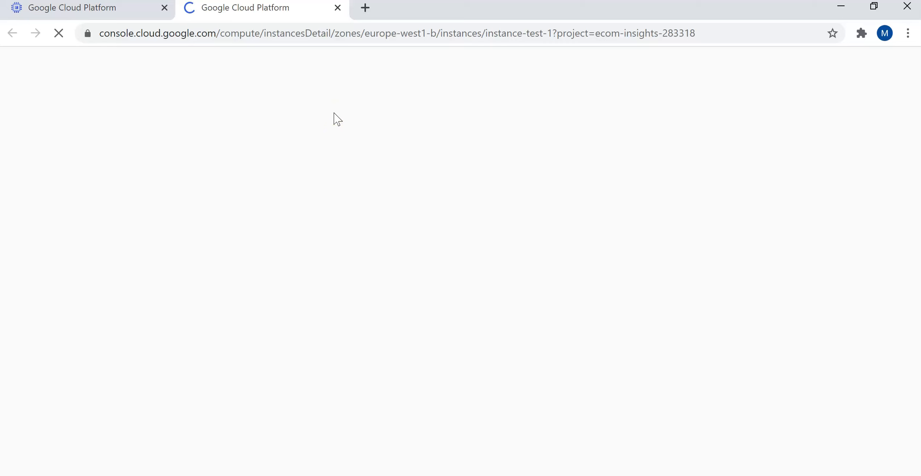
{"action": "left_click", "coordinate": [351, 142]}
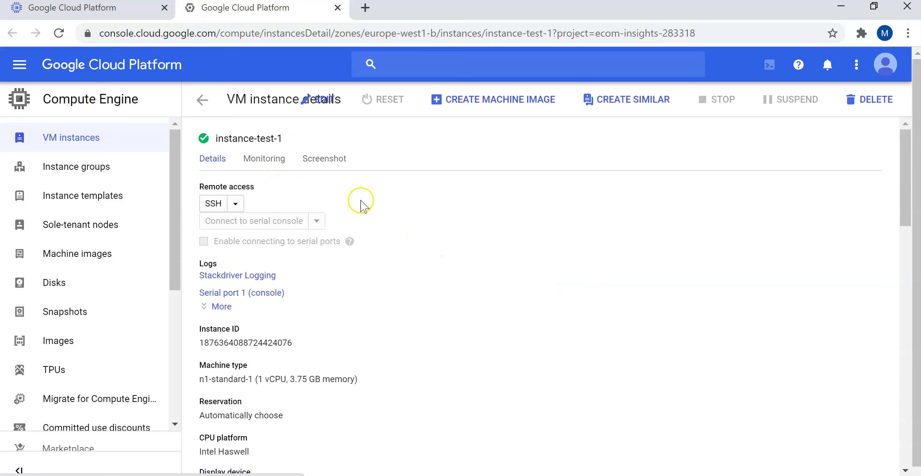
- Review the details of instance-test-1, including machine type, CPU platform, zone, network interfaces, firewalls and boot disk
{"action": "scroll", "coordinate": [449, 247], "scroll_direction": "down", "scroll_amount": 2}
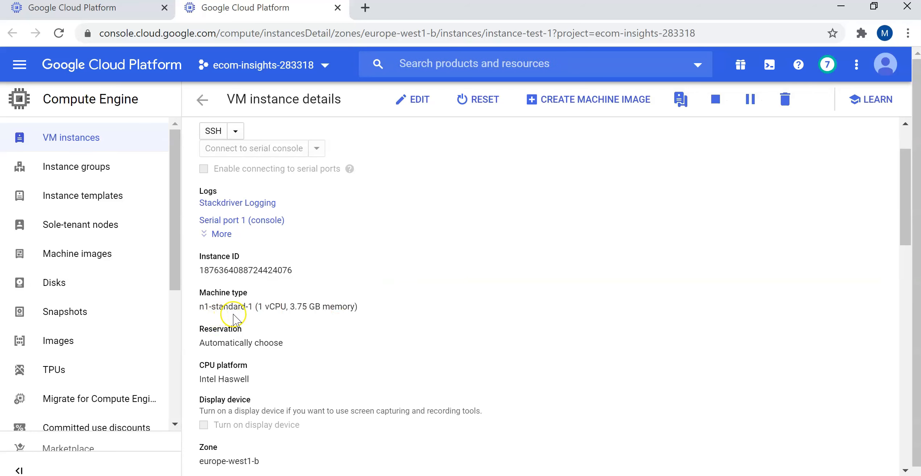
{"action": "scroll", "coordinate": [477, 293], "scroll_direction": "down", "scroll_amount": 4}
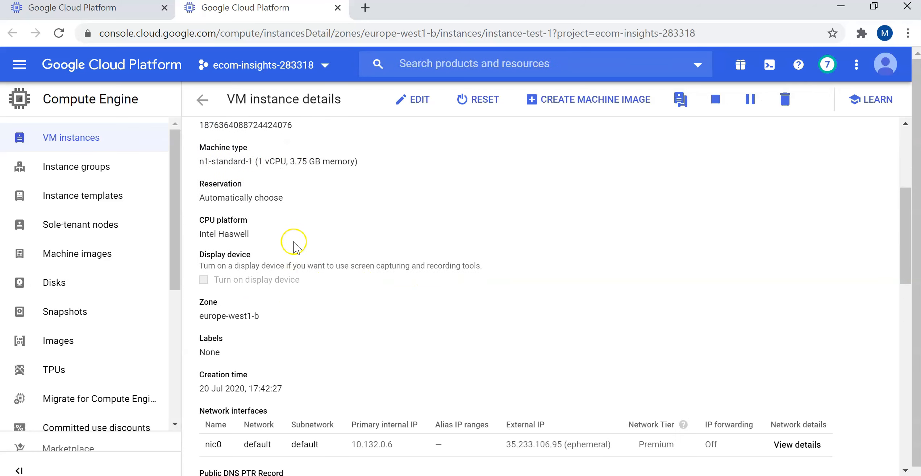
{"action": "scroll", "coordinate": [443, 240], "scroll_direction": "down", "scroll_amount": 2}
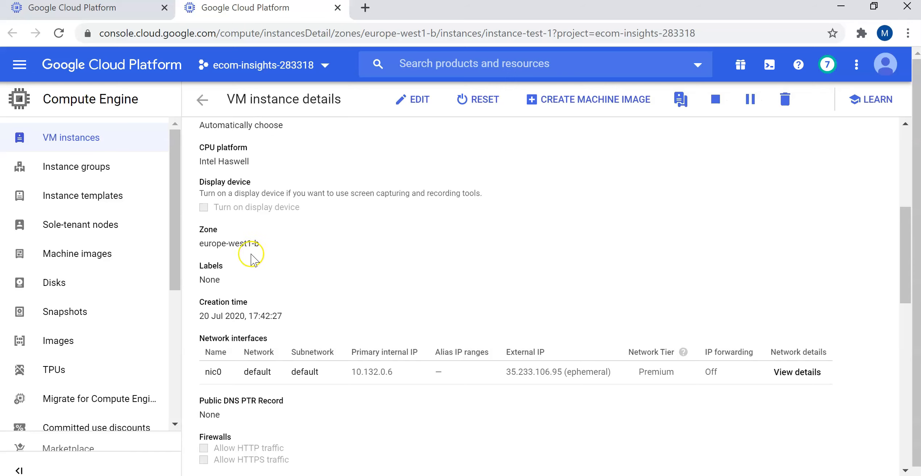
{"action": "scroll", "coordinate": [363, 253], "scroll_direction": "down", "scroll_amount": 3}
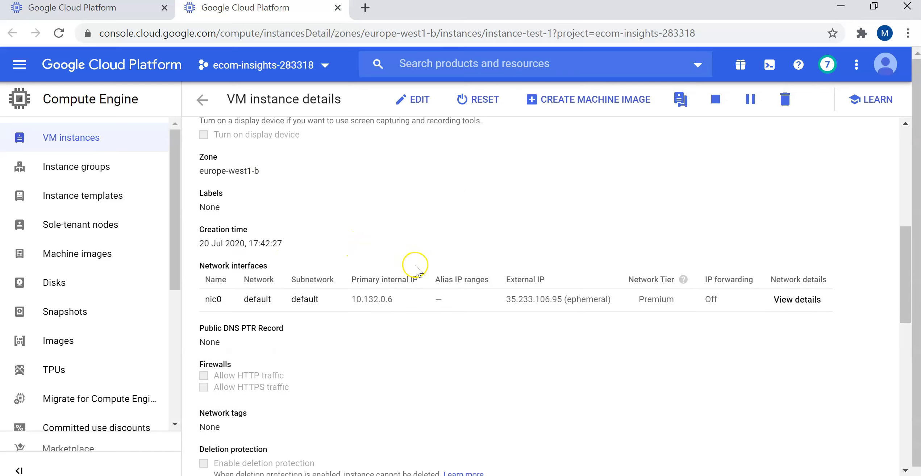
{"action": "scroll", "coordinate": [511, 348], "scroll_direction": "down", "scroll_amount": 1}
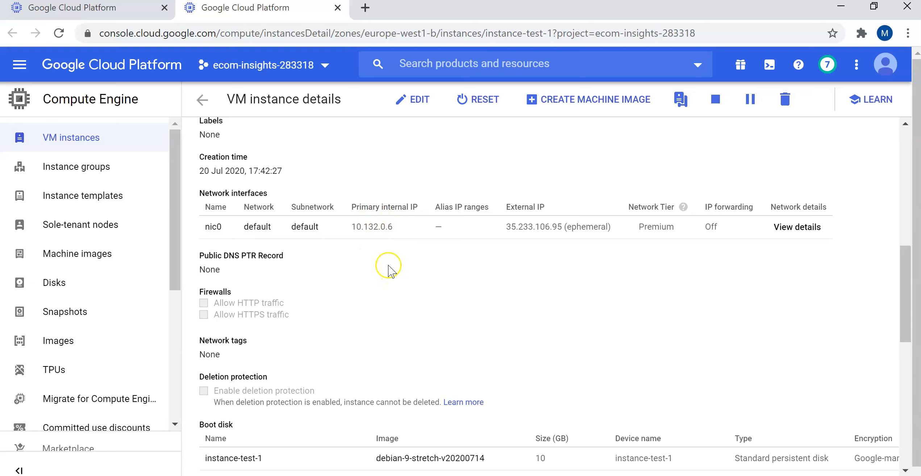
{"action": "scroll", "coordinate": [389, 271], "scroll_direction": "down", "scroll_amount": 2}
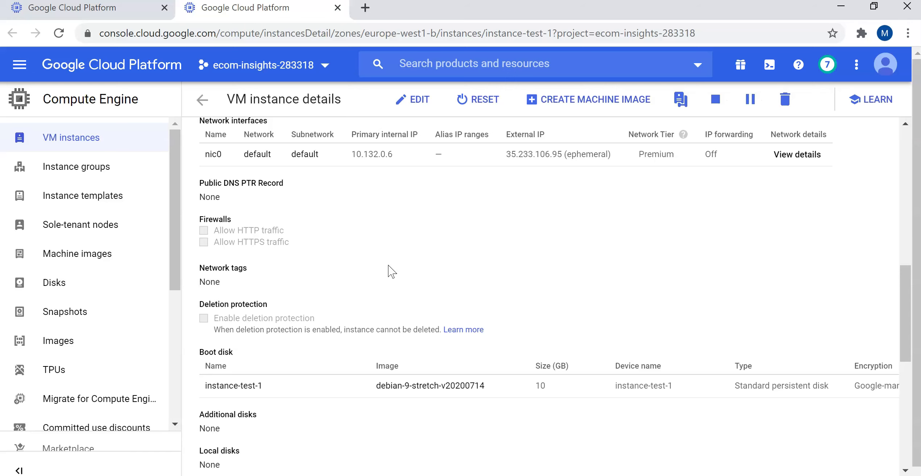
{"action": "scroll", "coordinate": [387, 288], "scroll_direction": "up", "scroll_amount": 8}
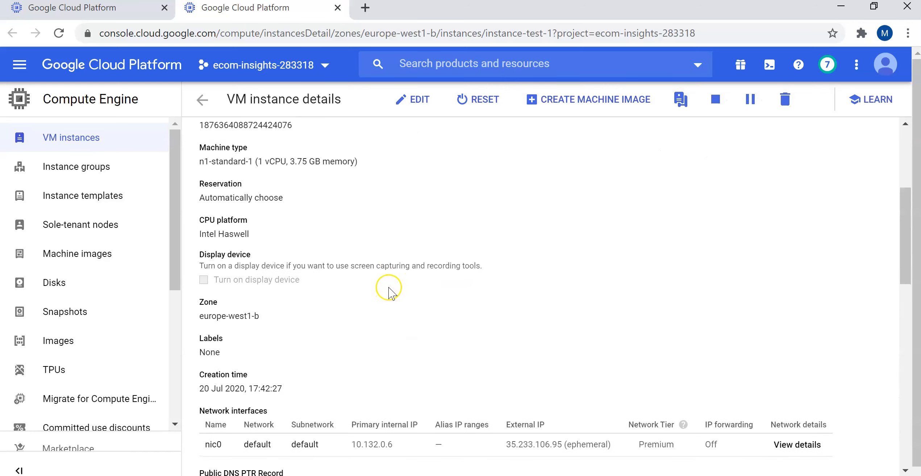
- In Cloud Shell on the VM instances page, run gcloud compute instances create instance-test2 --zone=europe-west1-b --machine-type=f1-micro --boot-disk-type=pd-standard --boot-disk-size=10GB
{"action": "left_click", "coordinate": [104, 10]}
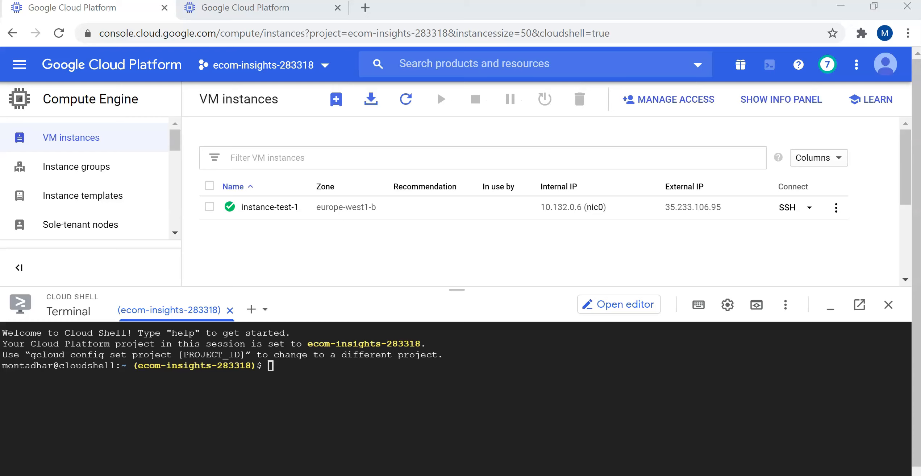
{"action": "left_click", "coordinate": [333, 385]}
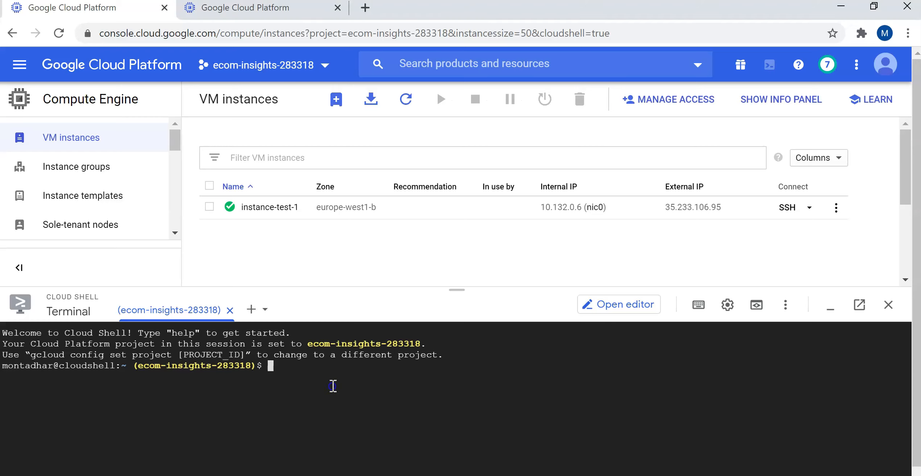
{"action": "type", "text": "gcloud compute instances create"}
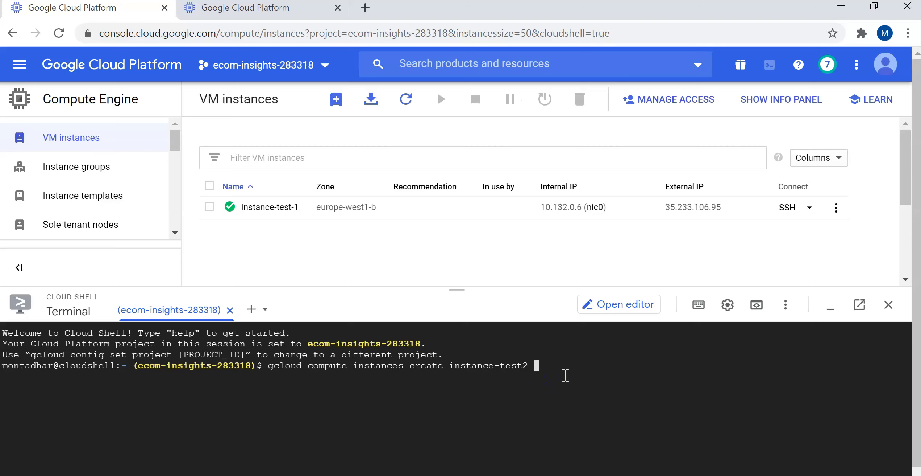
{"action": "type", "text": "--zone=europe-west1-b --machine-type=f1-micro --boot-disk-type=pd-standard --boot-disk-size=10GB"}
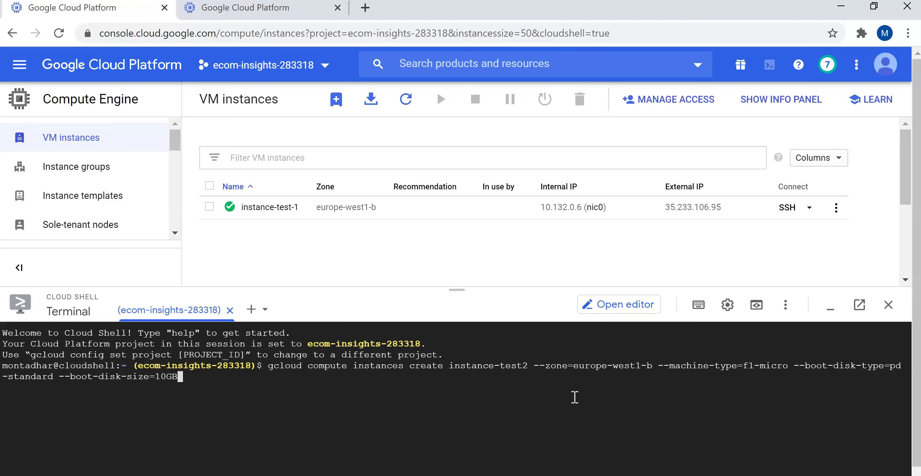
{"action": "key", "text": "Return"}
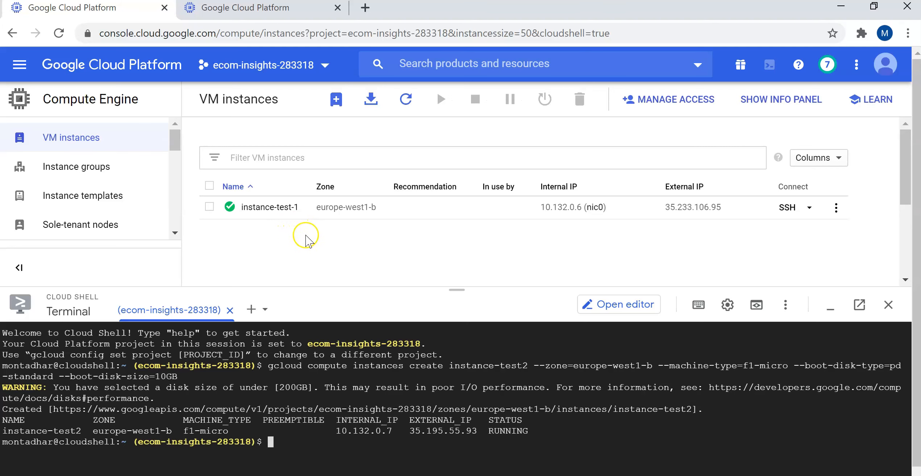
- Reload the VM instances page and open the details of instance-test2
{"action": "left_click", "coordinate": [59, 33]}
{"action": "left_click", "coordinate": [490, 129]}
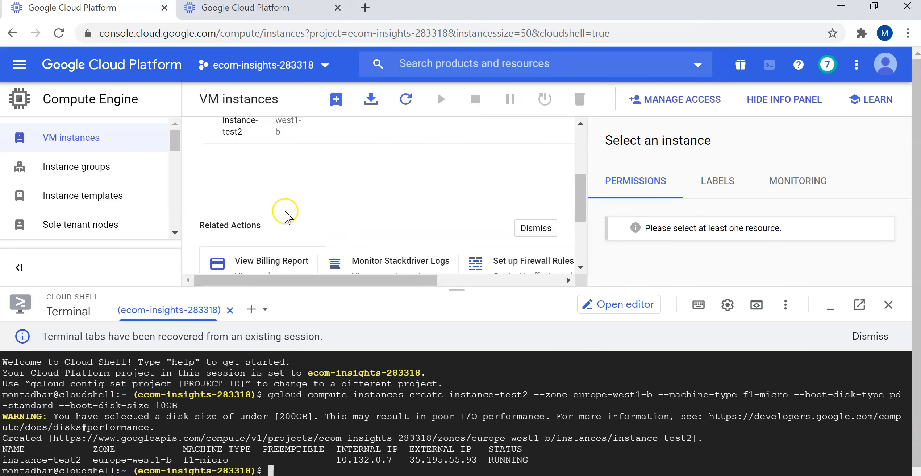
{"action": "left_click", "coordinate": [231, 204]}
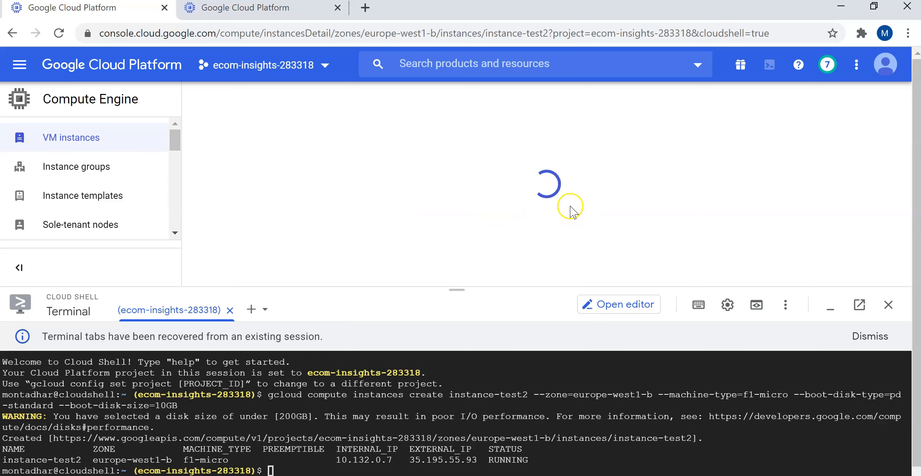
- Connect to instance-test2 over SSH and list the home directory's files with ls -ltr
{"action": "left_click", "coordinate": [215, 203]}
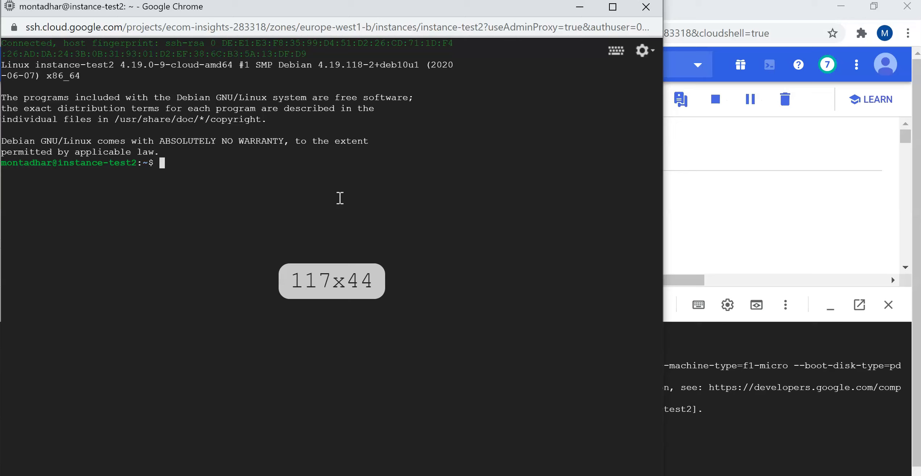
{"action": "type", "text": "ls -ltr"}
{"action": "key", "text": "Return"}
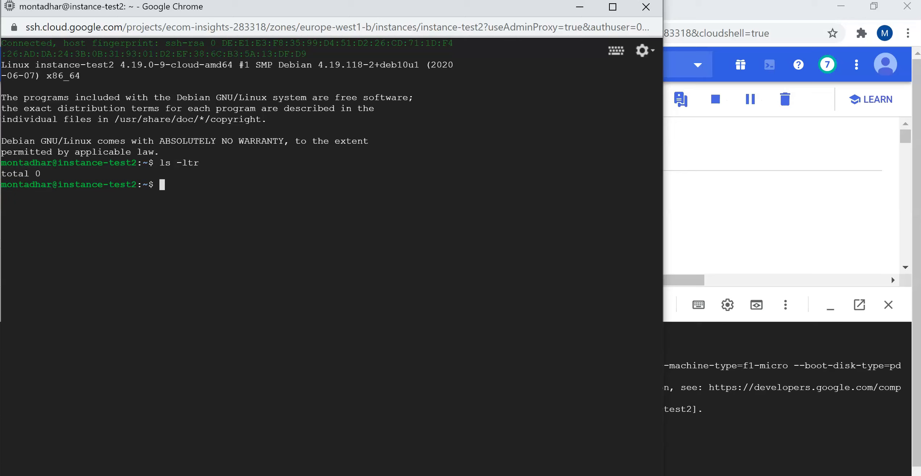